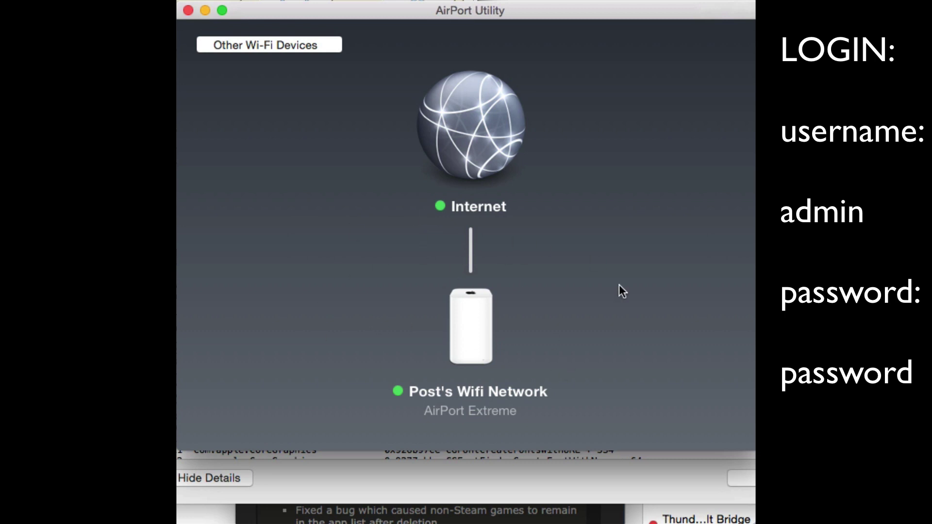
Step: Open the AirPort Extreme base station's configuration for editing and show its network settings
left_click(485, 327)
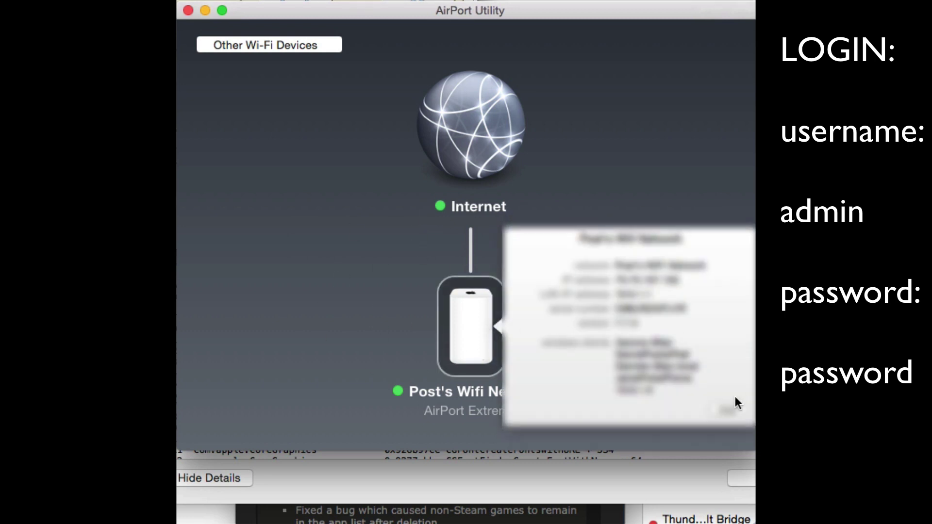
left_click(732, 410)
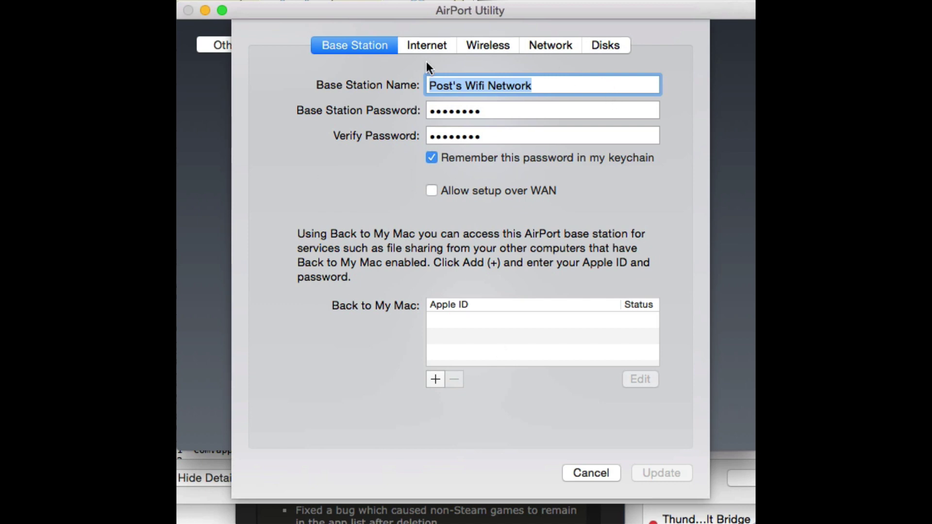
left_click(530, 46)
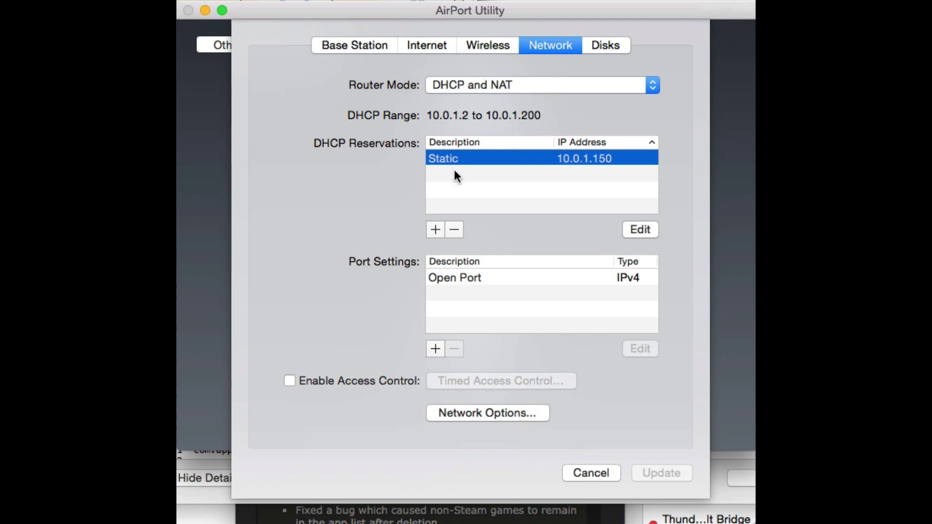
Step: Start a new DHCP reservation described as "Static", with the address reserved by MAC address
left_click(435, 230)
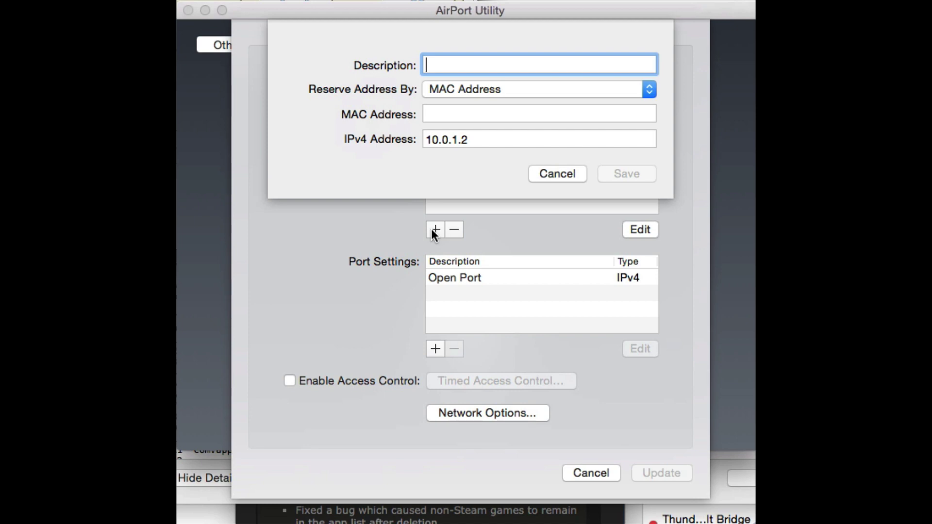
type("Statix")
key("BackSpace")
type("c")
left_click(457, 95)
left_click(456, 103)
left_click(567, 112)
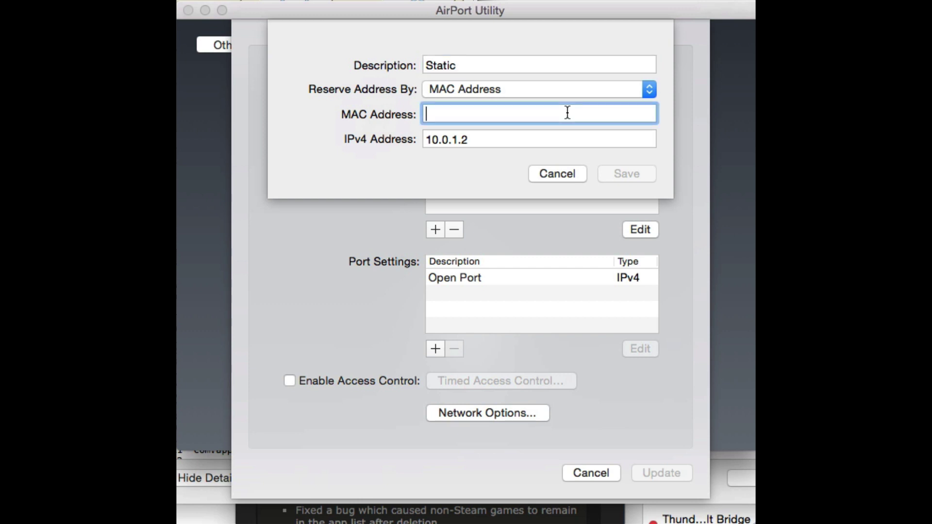
type("00:00:00:0")
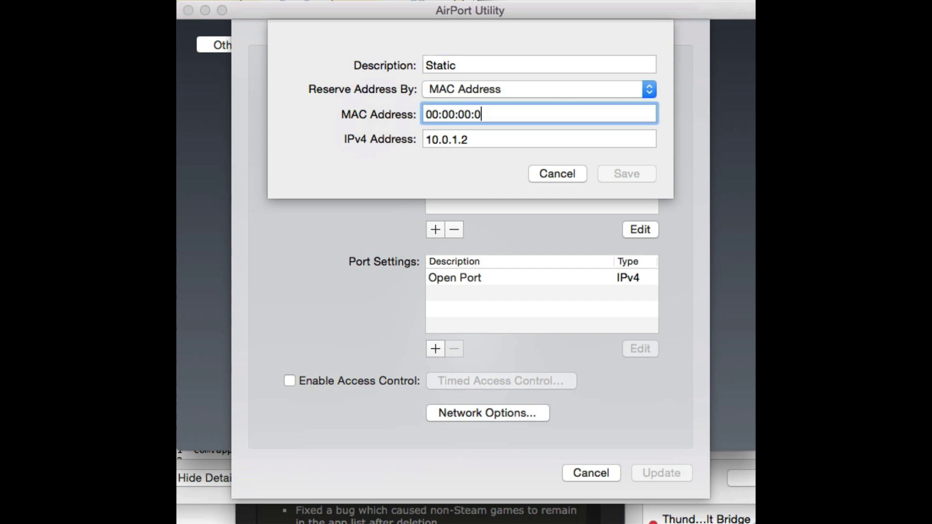
type("0:00:")
key("BackSpace")
key("BackSpace")
key("BackSpace")
key("BackSpace")
key("BackSpace")
key("BackSpace")
key("BackSpace")
key("BackSpace")
key("BackSpace")
key("BackSpace")
key("BackSpace")
key("BackSpace")
key("BackSpace")
key("BackSpace")
key("BackSpace")
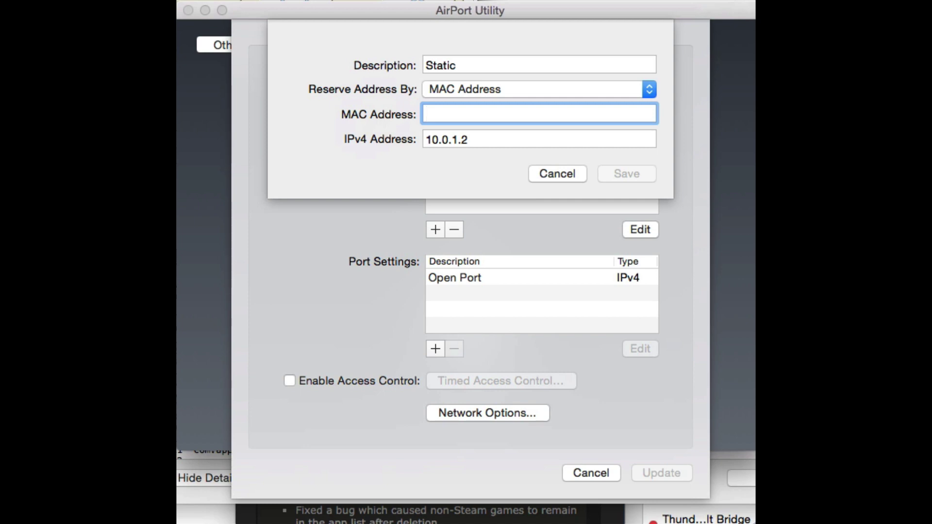
Step: Enter ff:ff:ff:f0:00:0f as the reservation's MAC address, then discard the new reservation
type("ff:ff:ff:f0:00:0f")
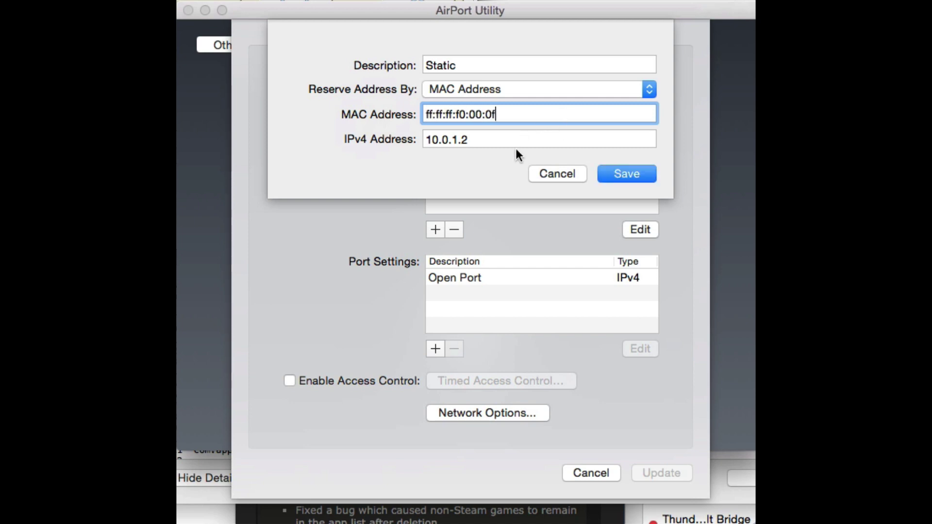
left_click(465, 140)
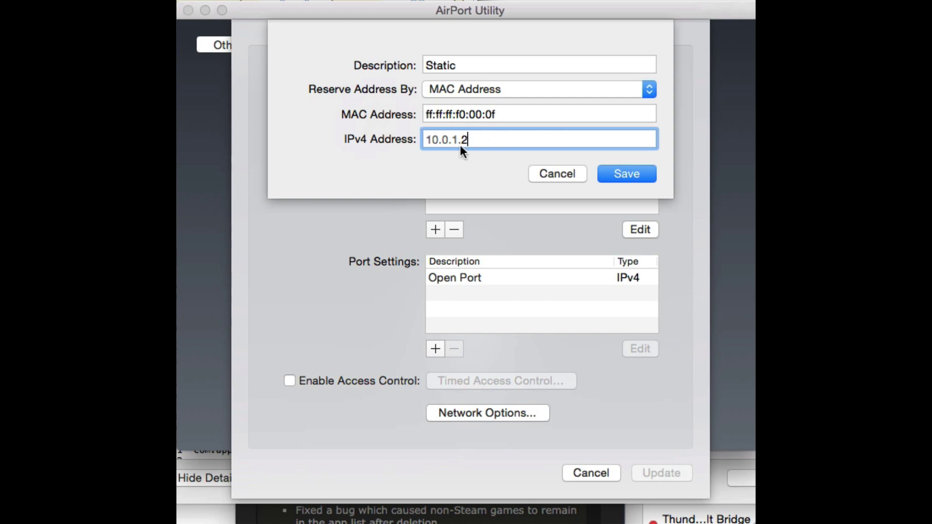
left_click_drag(460, 141, 469, 141)
left_click(572, 175)
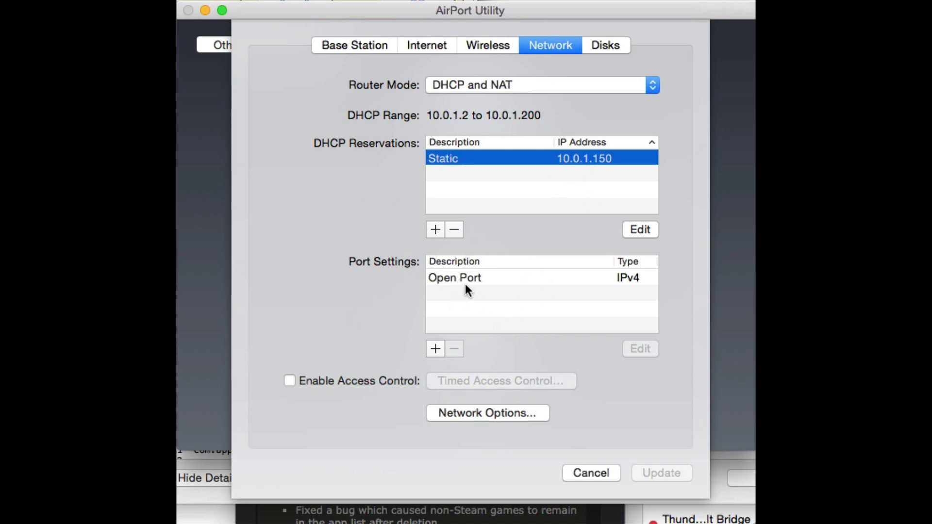
Step: Start a new port setting of type IPv4 Port Mapping with the description "Minecraft"
left_click(439, 345)
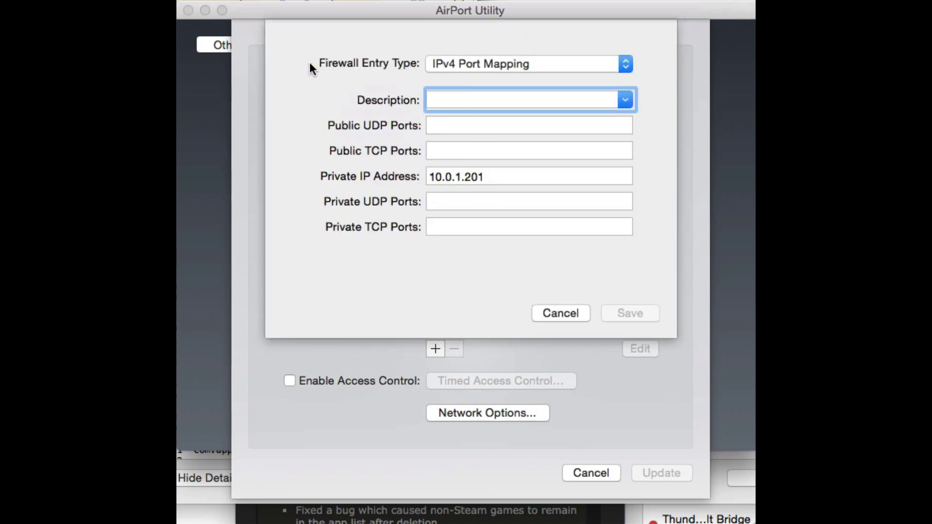
left_click(457, 55)
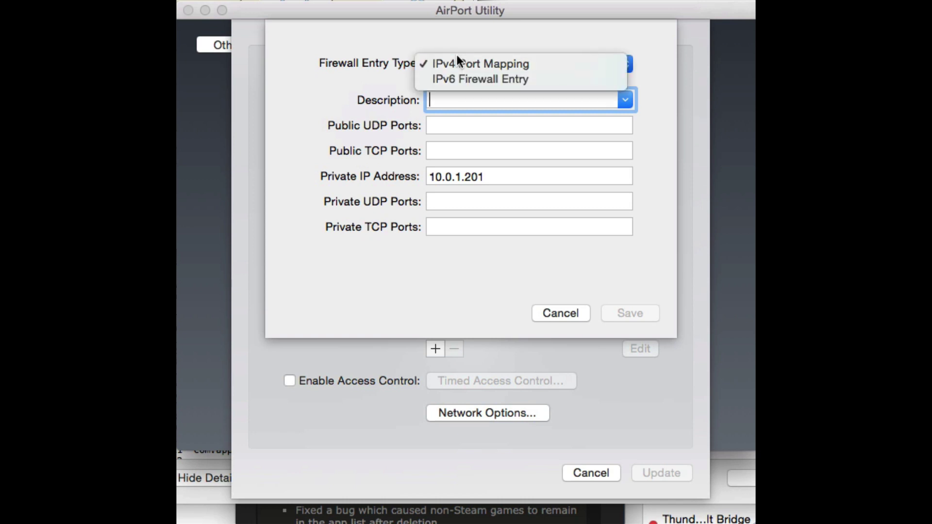
left_click(466, 55)
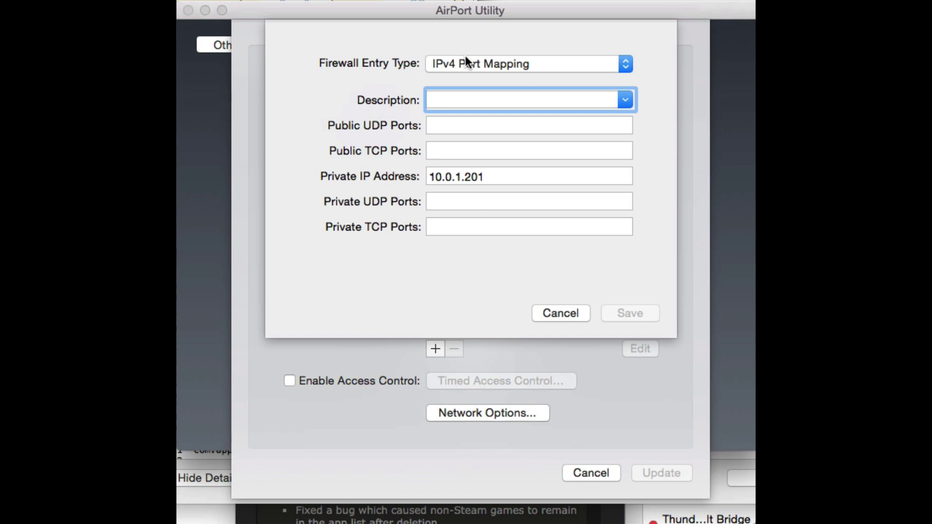
type("Minecraft")
Step: Set the mapping's public UDP and TCP ports to 25565 and its private IP address to 10.0.1.150
left_click(430, 125)
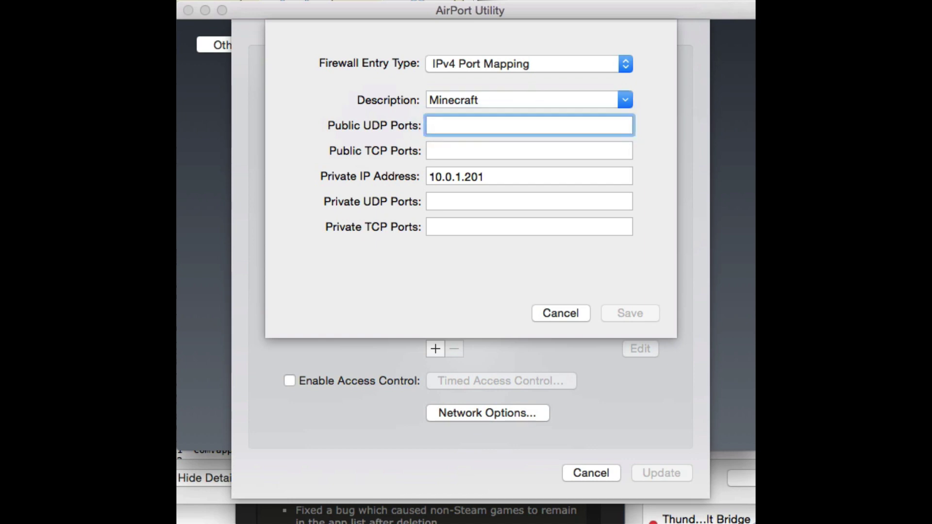
type("225")
key("super+a")
key("BackSpace")
type("25565")
key("Tab")
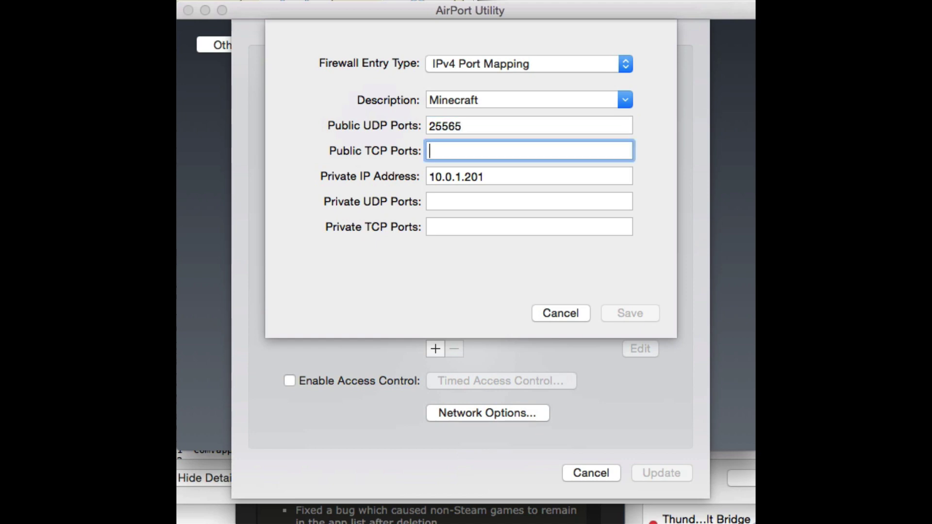
type("25565")
double_click(501, 171)
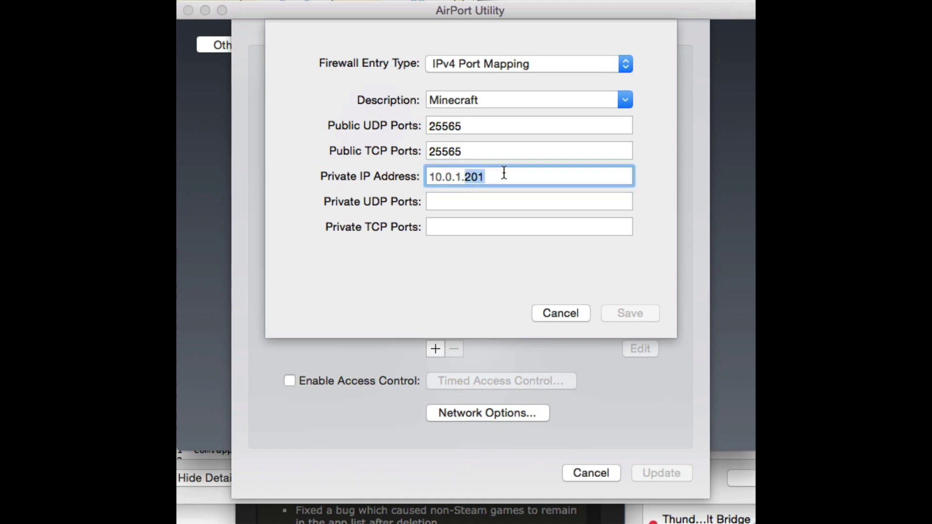
type("150")
Step: Set the mapping's private UDP and private TCP ports to 25565
left_click(544, 195)
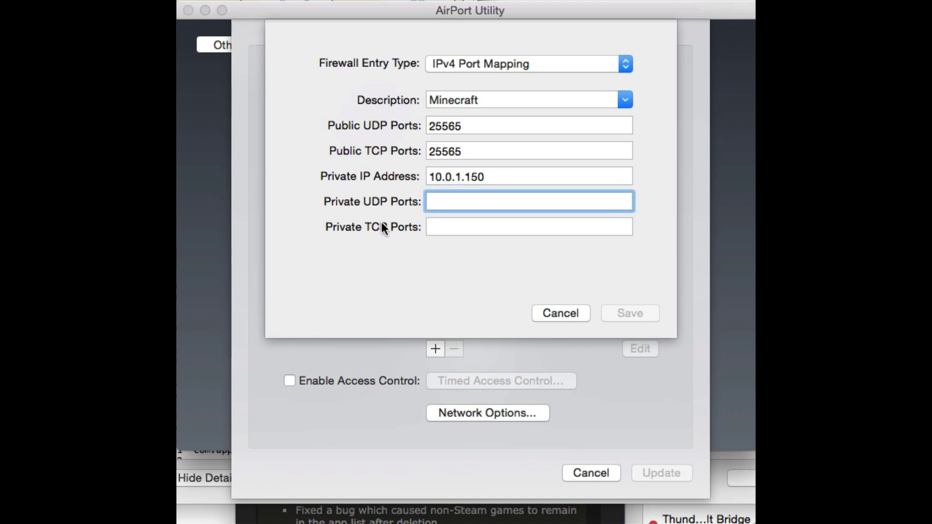
double_click(461, 148)
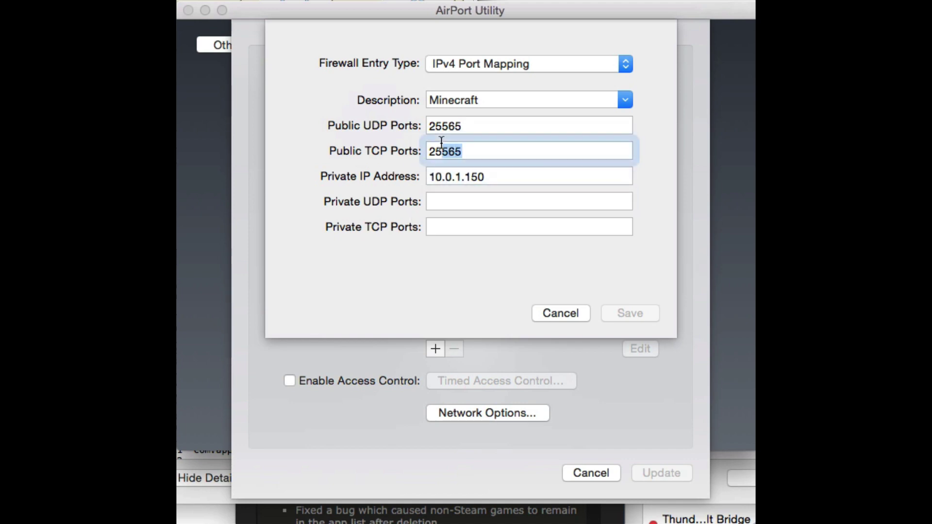
double_click(485, 123)
left_click(450, 202)
type("2")
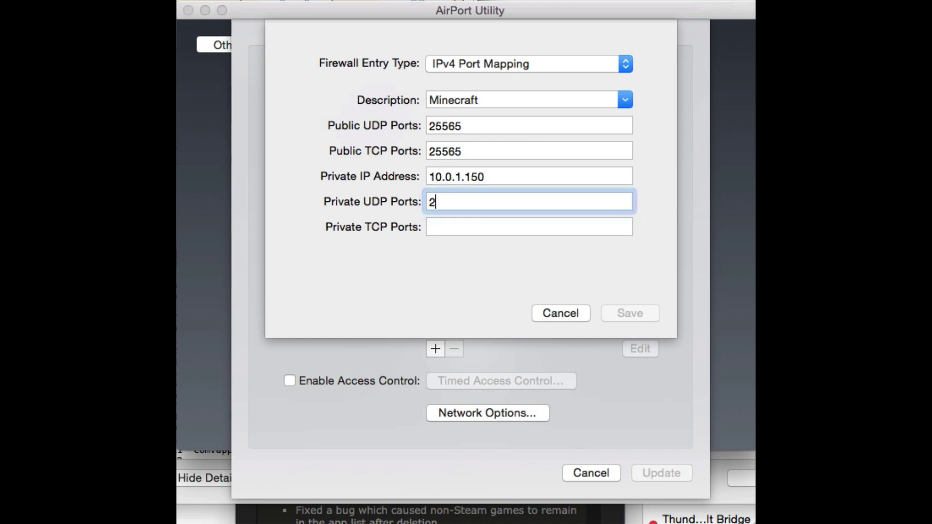
type("66")
key("BackSpace")
key("BackSpace")
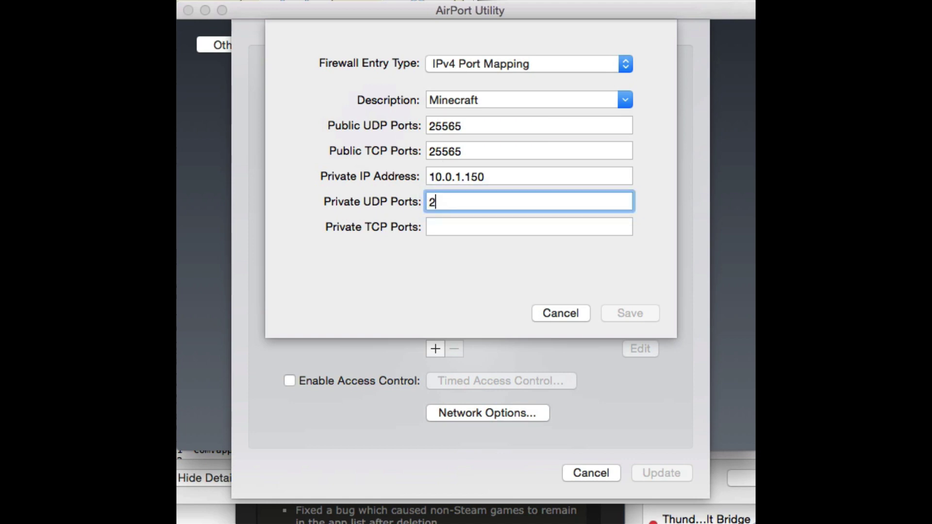
type("5565")
key("Tab")
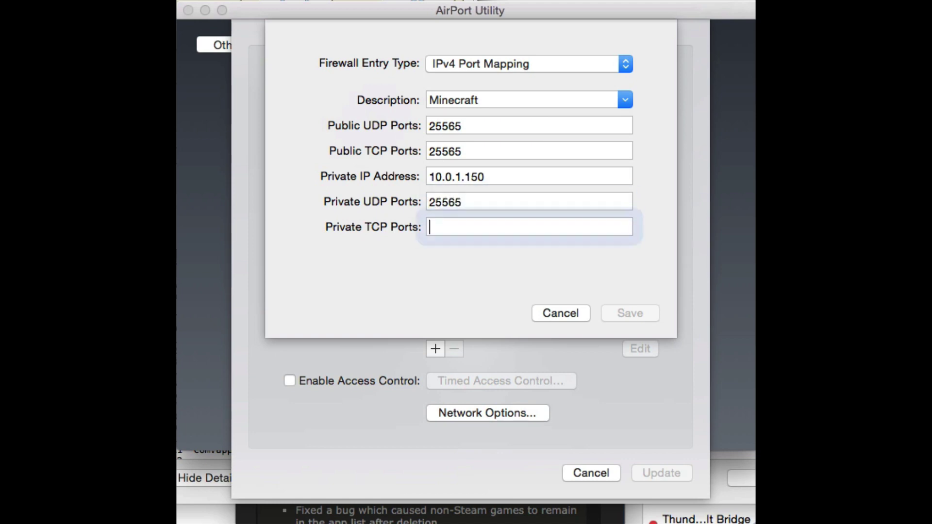
type("25565")
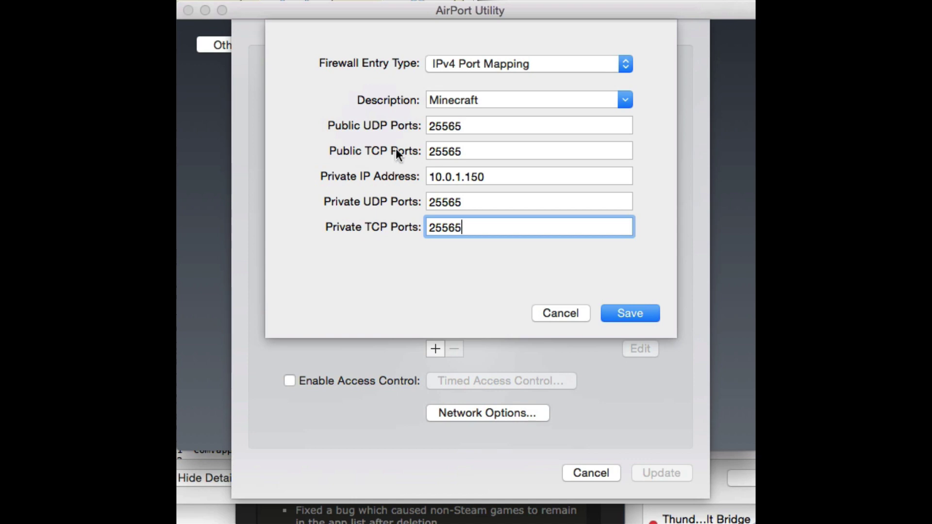
left_click(513, 122)
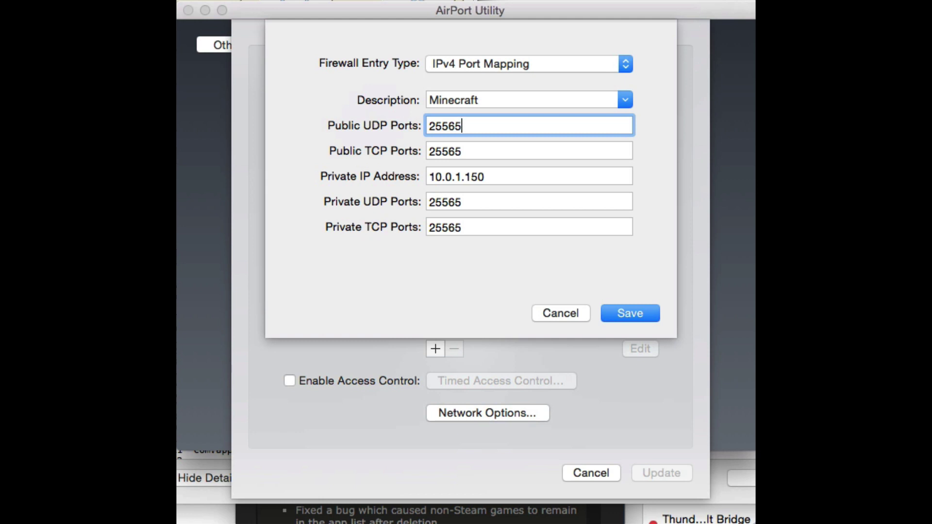
type("-")
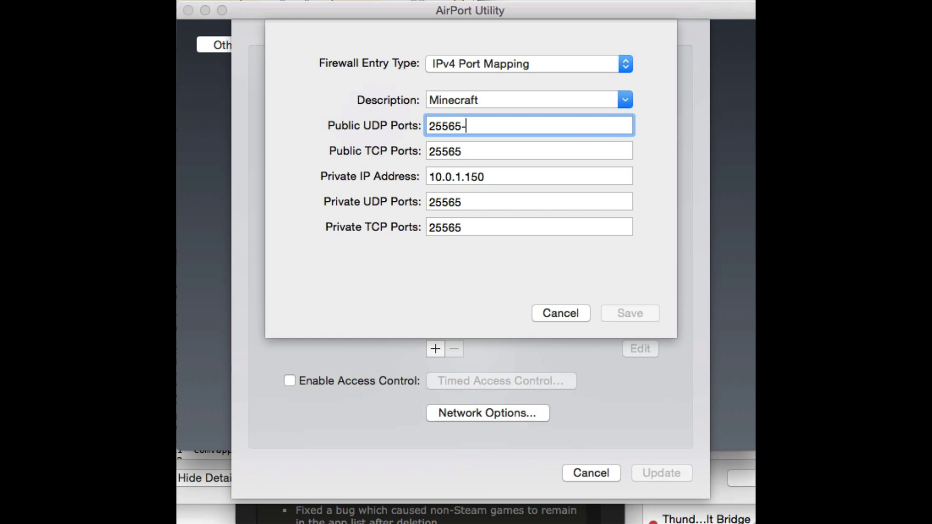
type("2556")
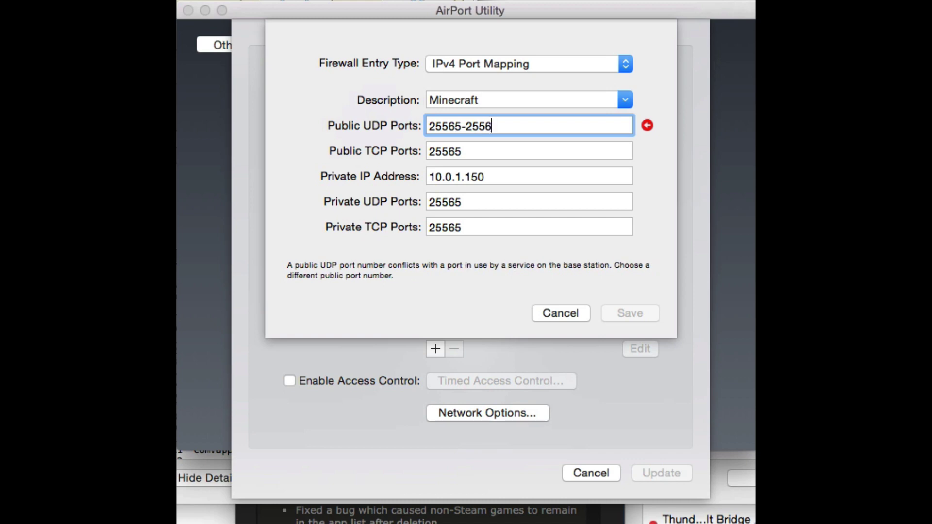
type("9")
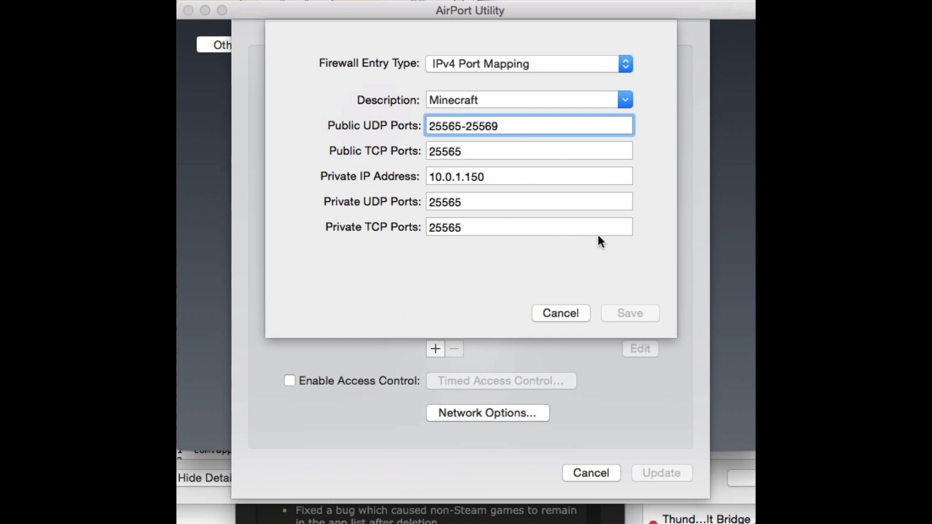
Step: Discard the new port mapping and close the base station's configuration without updating it
left_click(552, 308)
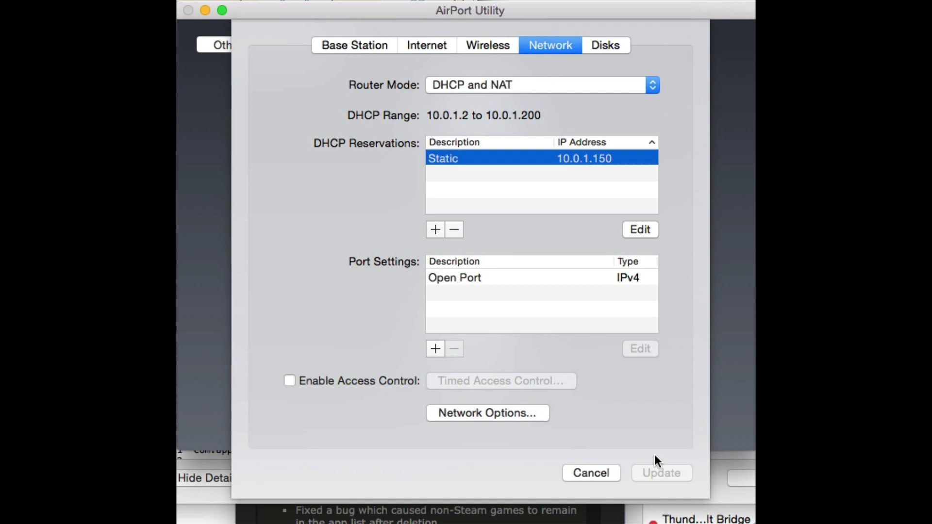
left_click(609, 474)
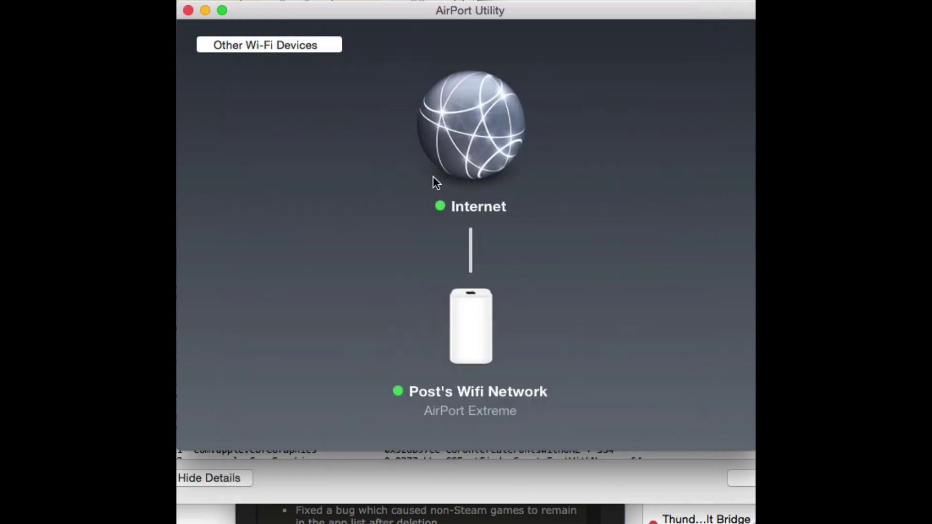